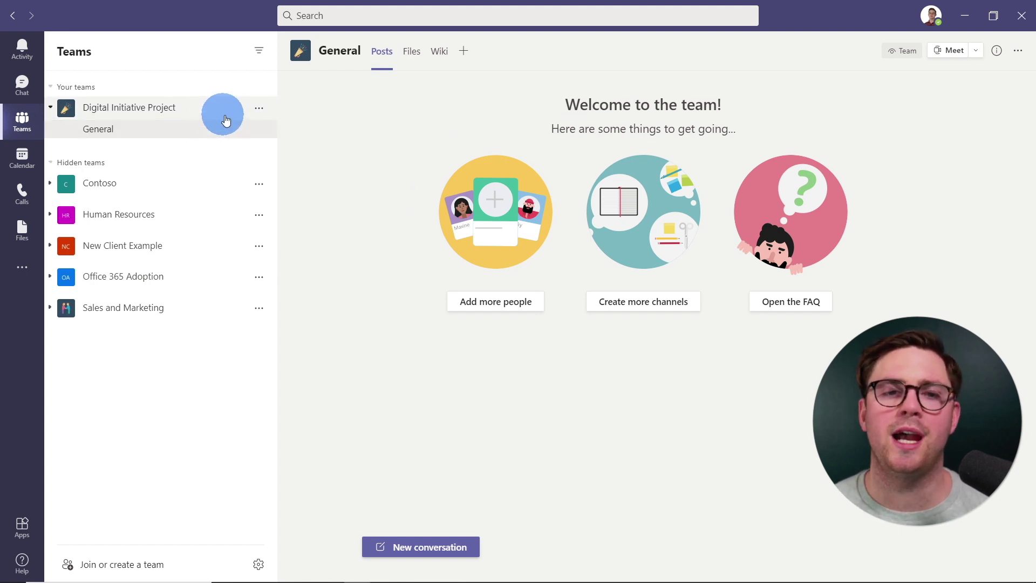
# Create a Marketing tag in the Digital Initiative Project team with the Marketing Manager as its member.
pyautogui.click(259, 109)
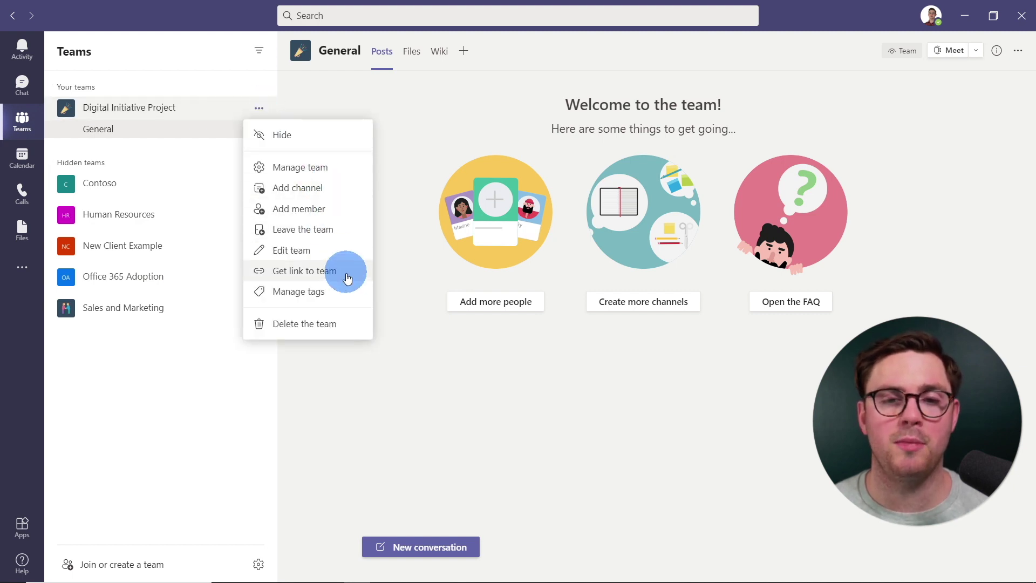
pyautogui.click(347, 294)
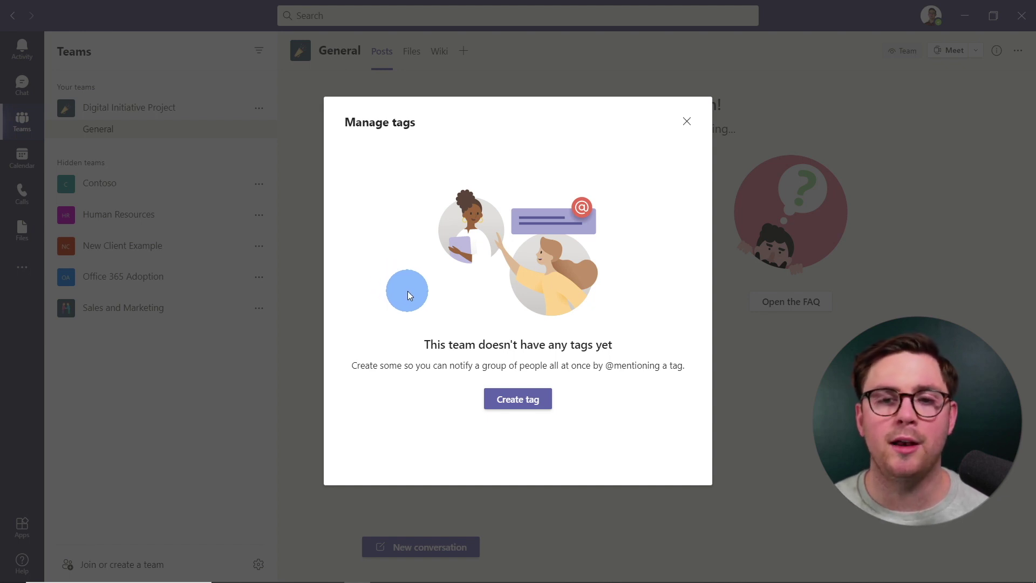
pyautogui.click(493, 400)
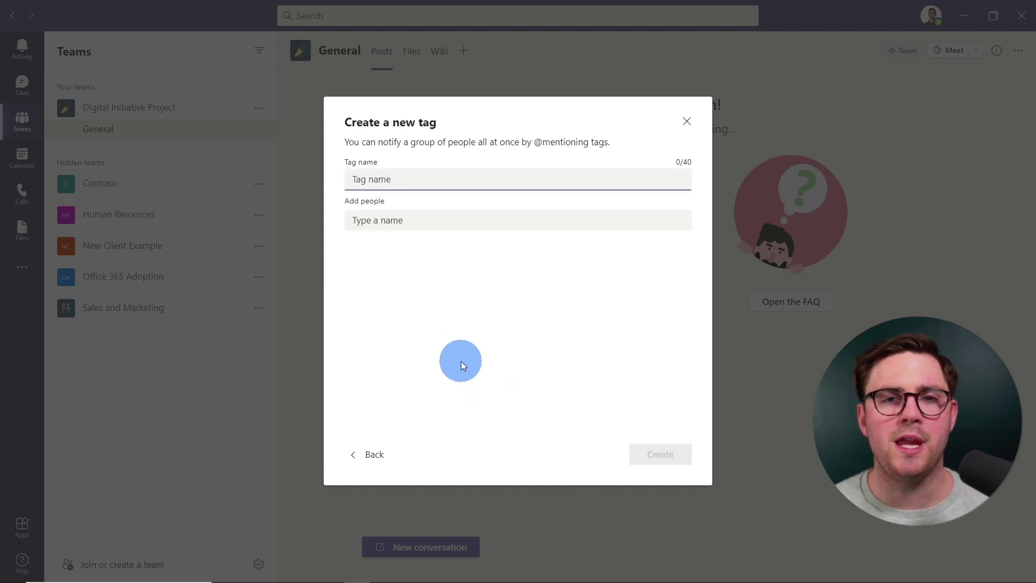
pyautogui.write('Marketing')
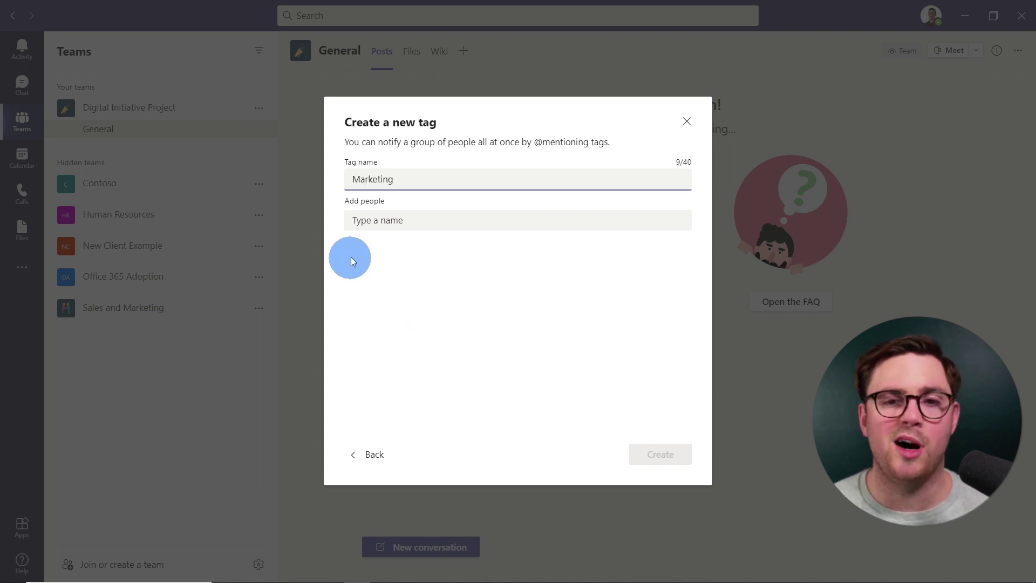
pyautogui.click(370, 221)
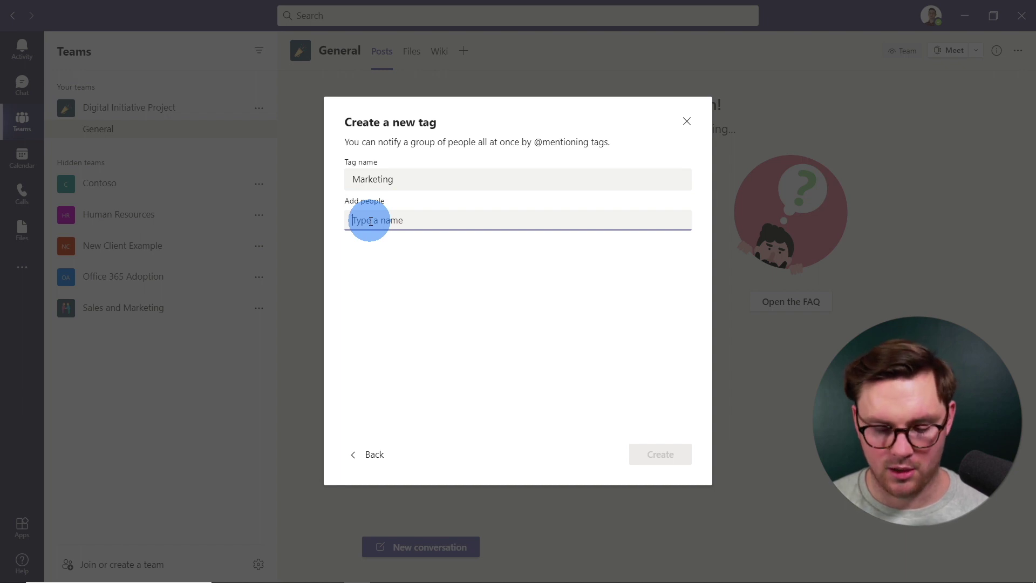
pyautogui.write('meg')
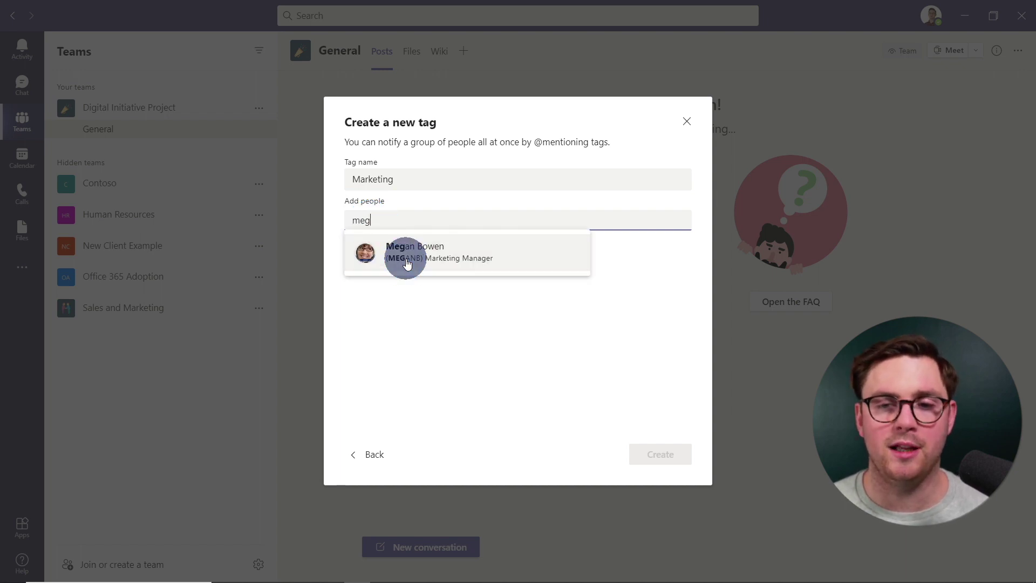
pyautogui.click(407, 264)
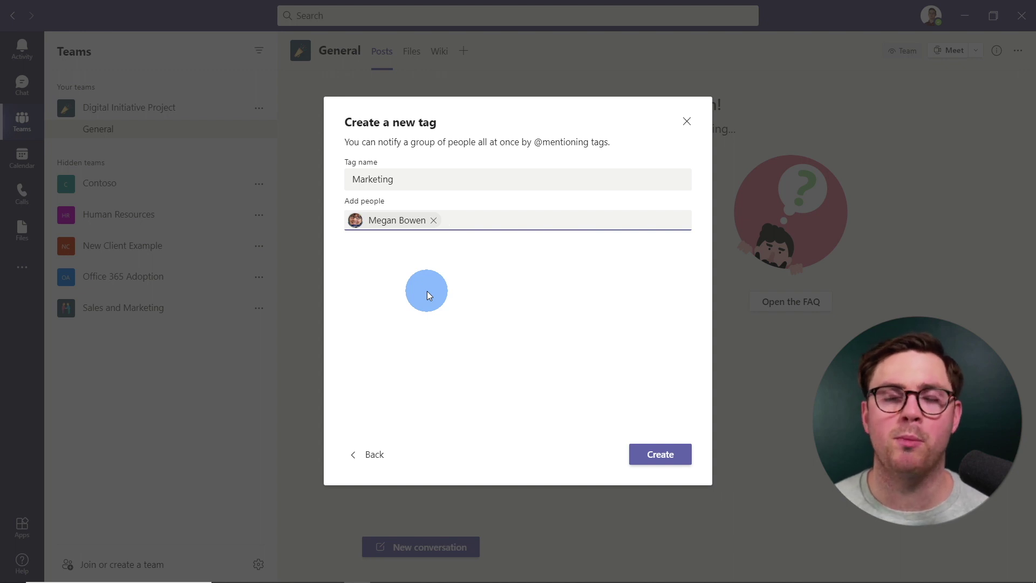
pyautogui.click(659, 454)
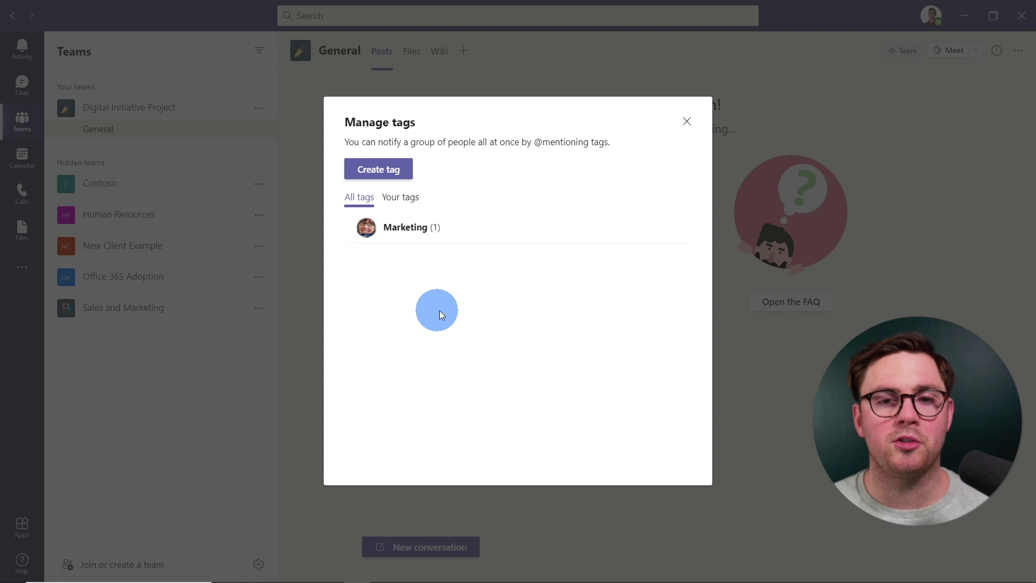
# Examine the Marketing tag's details and member list, and close the tag management dialog.
pyautogui.moveTo(381, 238)
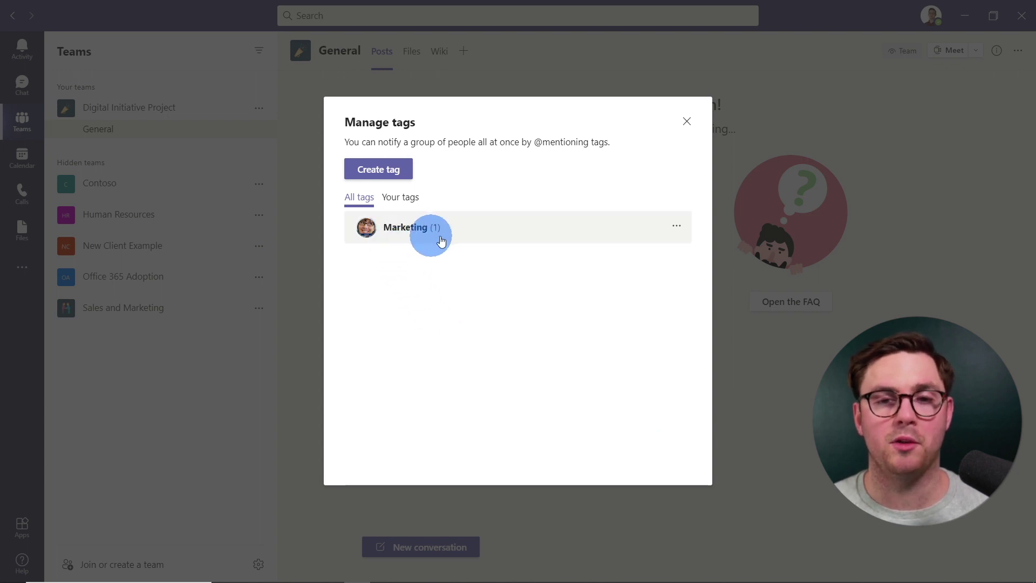
pyautogui.click(424, 228)
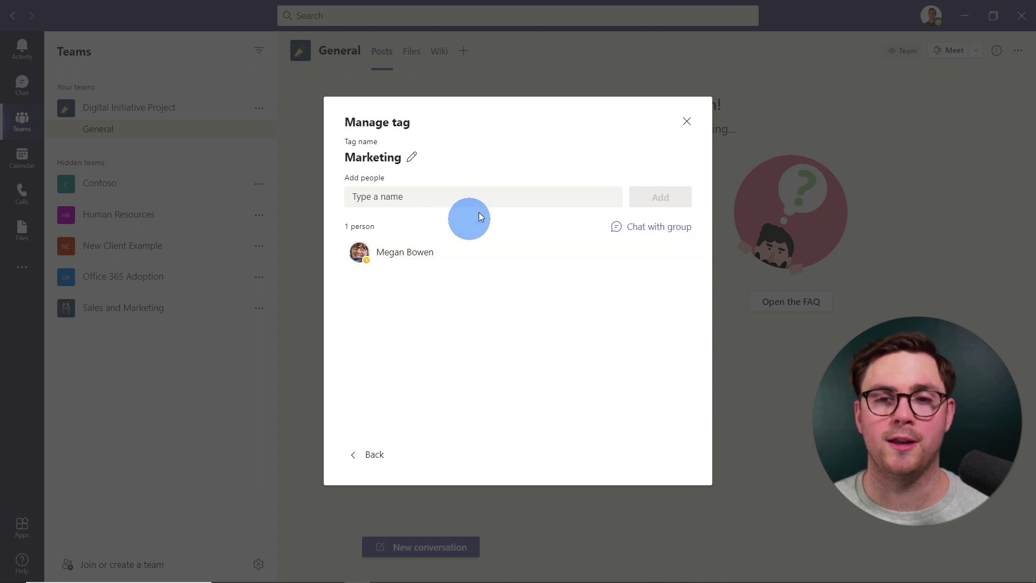
pyautogui.click(695, 127)
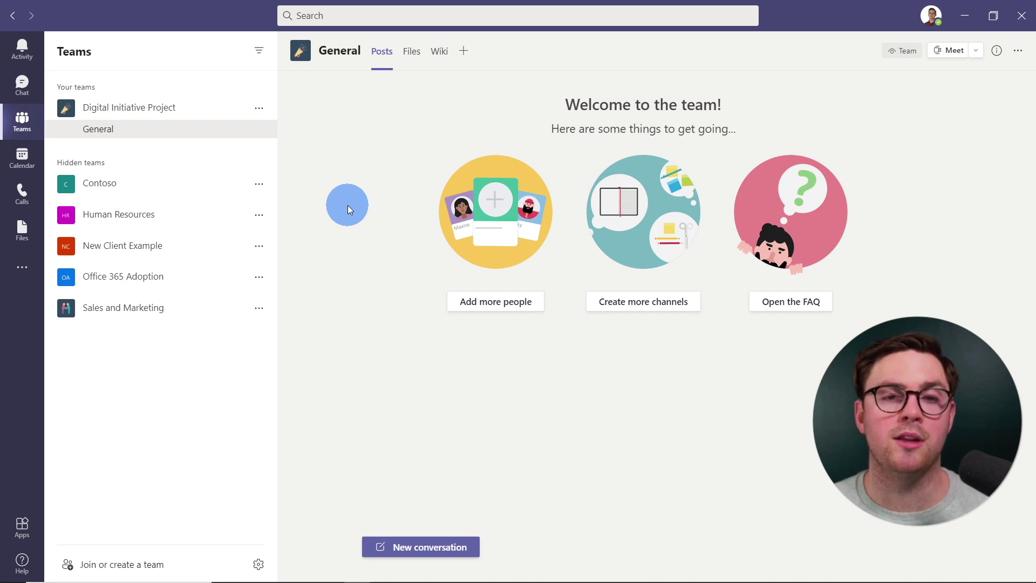
# Add the Marketing Assistant to the Marketing tag of the Digital Initiative Project team.
pyautogui.click(258, 111)
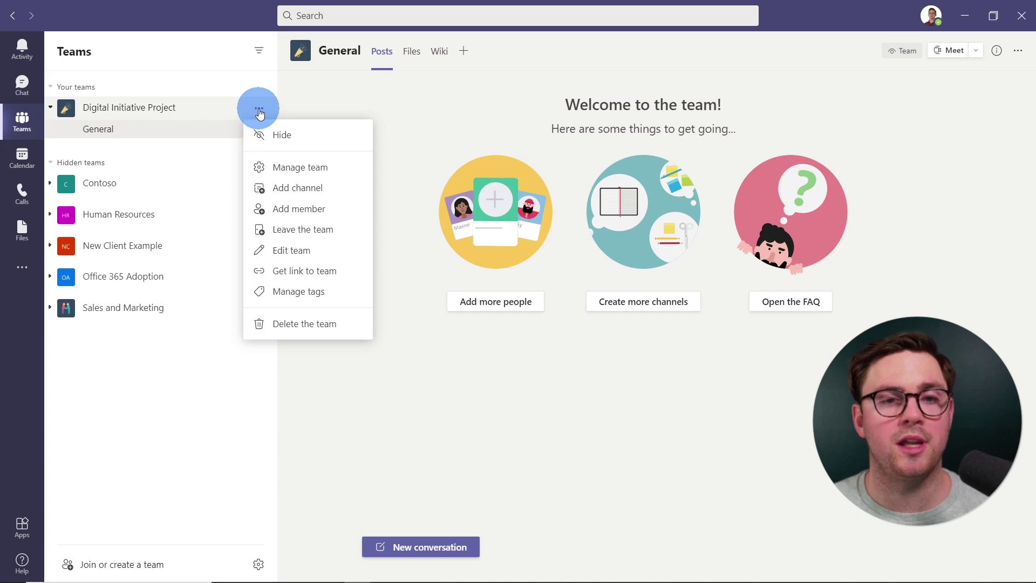
pyautogui.click(335, 297)
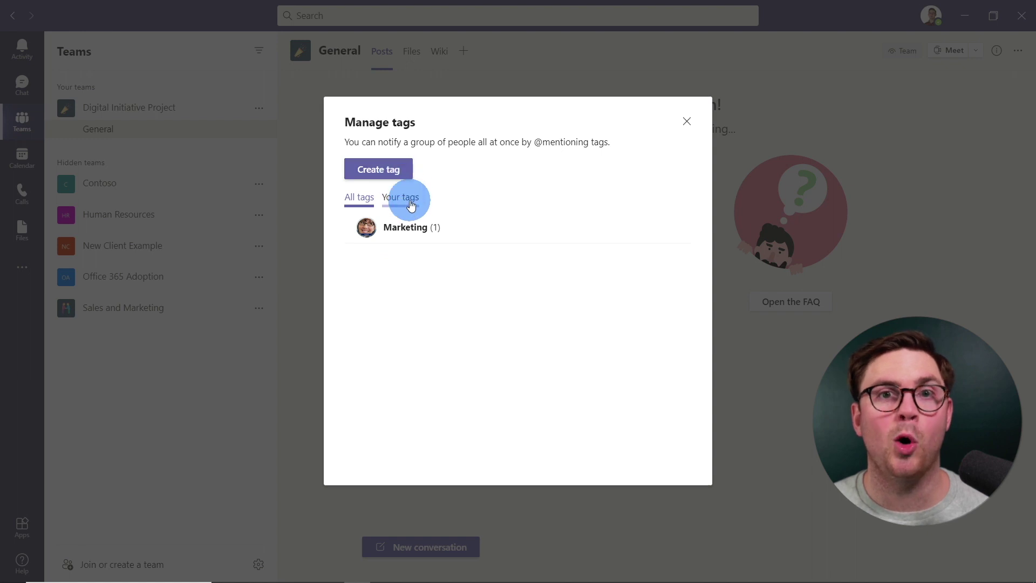
pyautogui.click(413, 228)
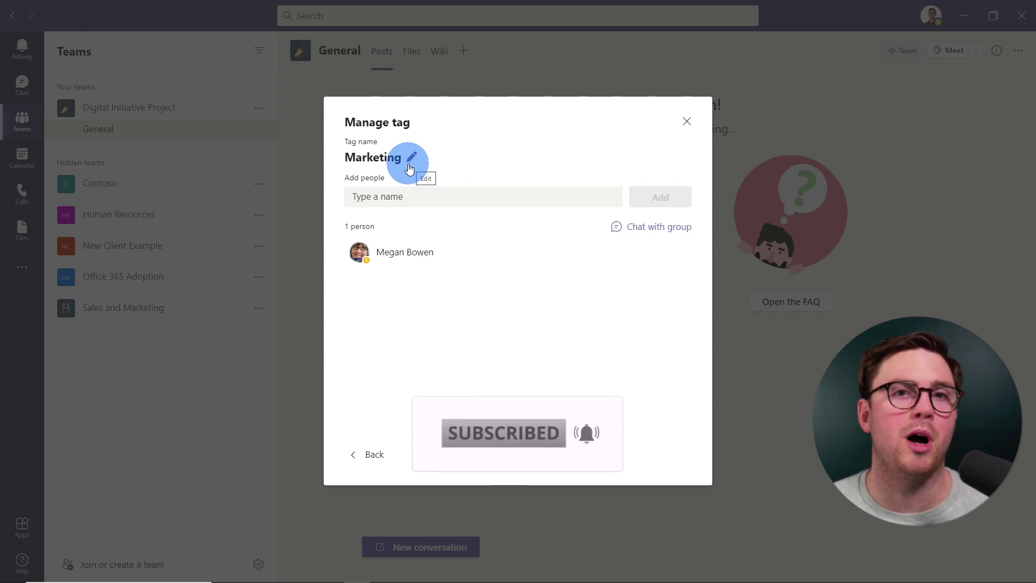
pyautogui.click(417, 195)
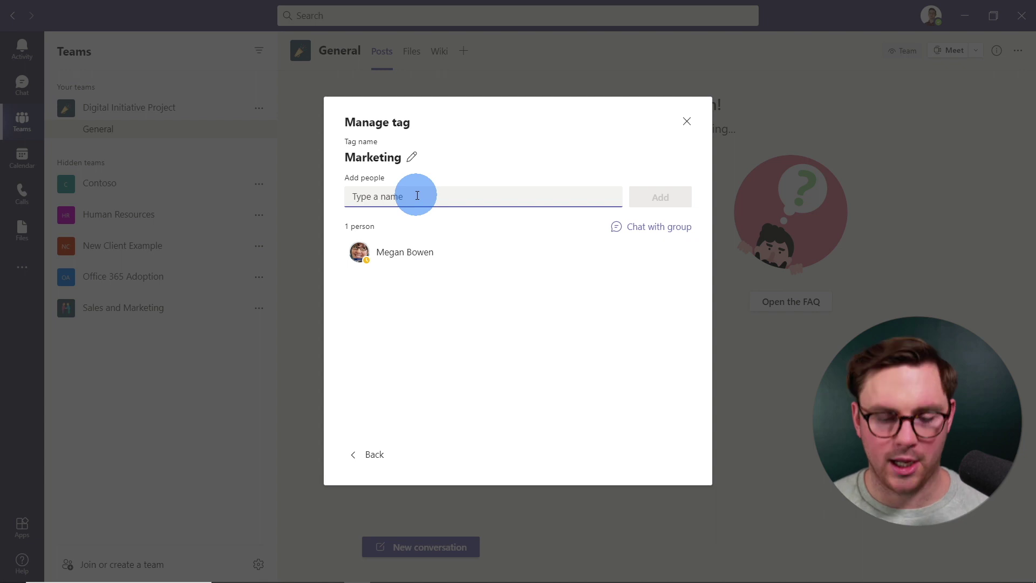
pyautogui.write('alex')
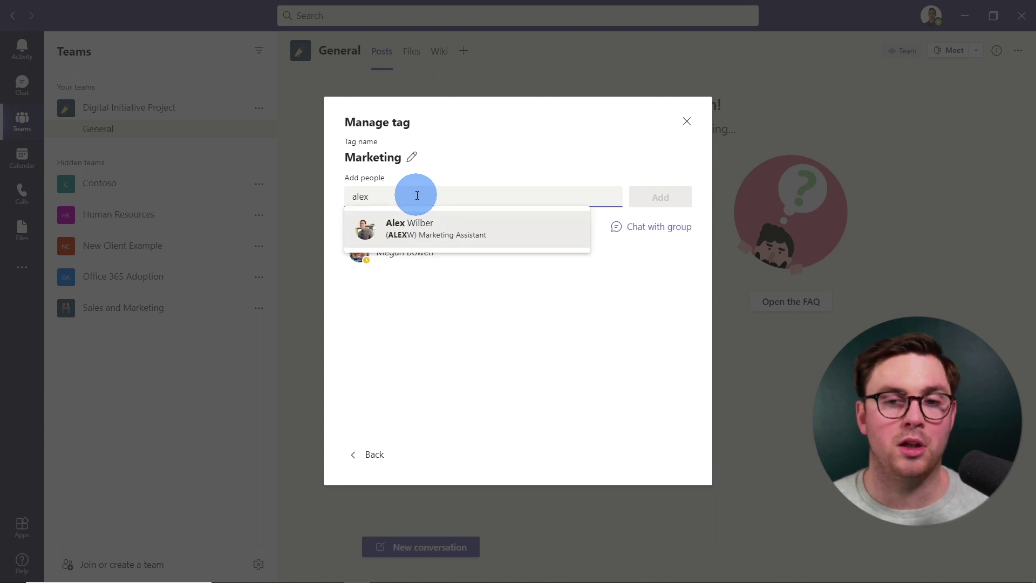
pyautogui.click(461, 233)
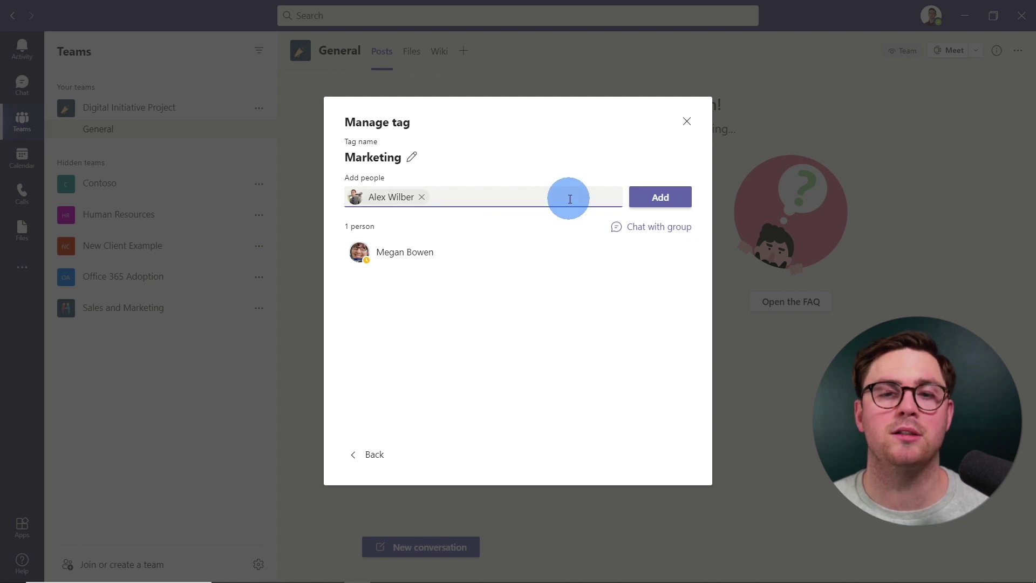
pyautogui.click(642, 201)
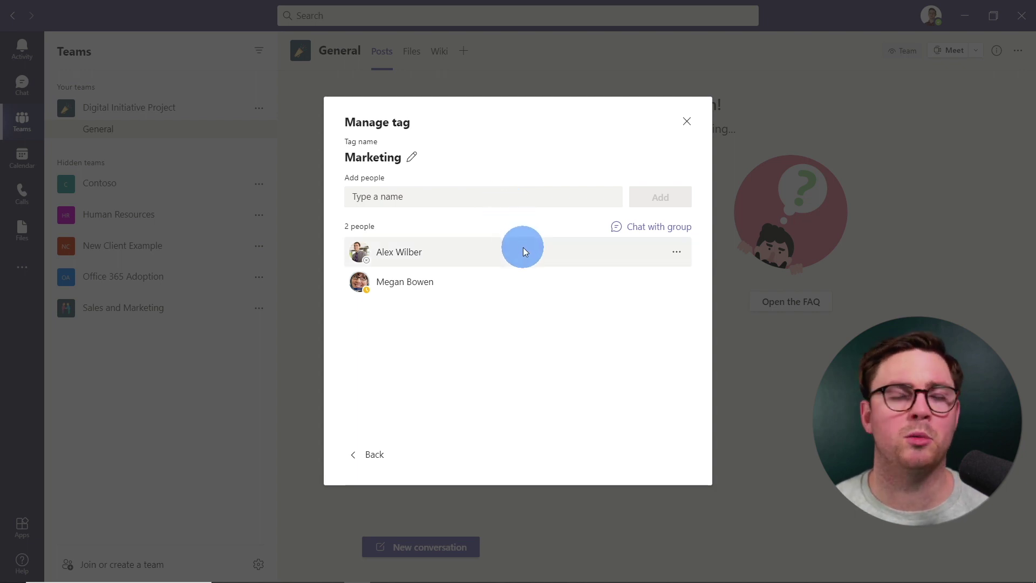
# Check the removal option for the Marketing Assistant, and open a group chat with the Marketing tag's members.
pyautogui.click(673, 253)
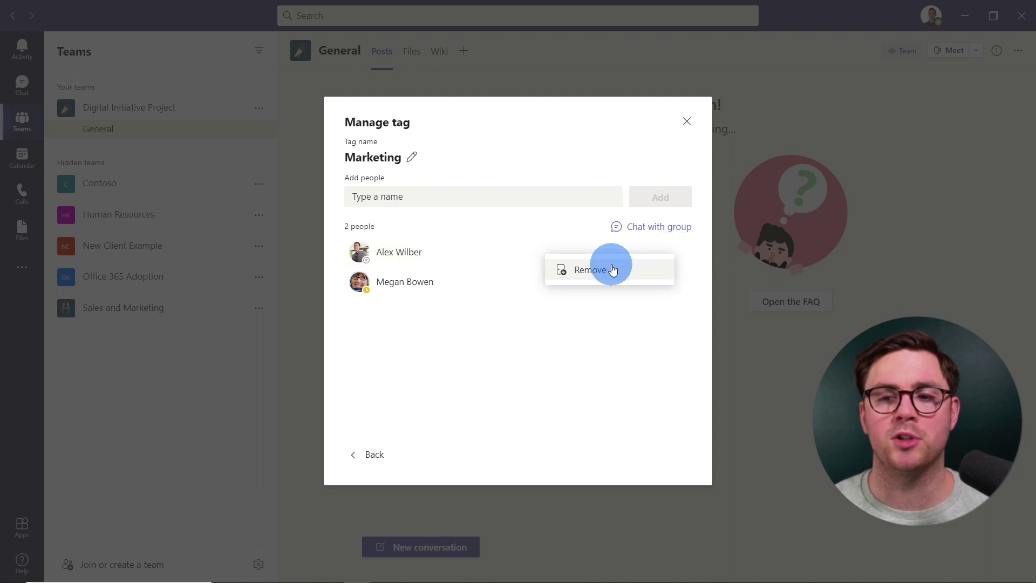
pyautogui.click(495, 368)
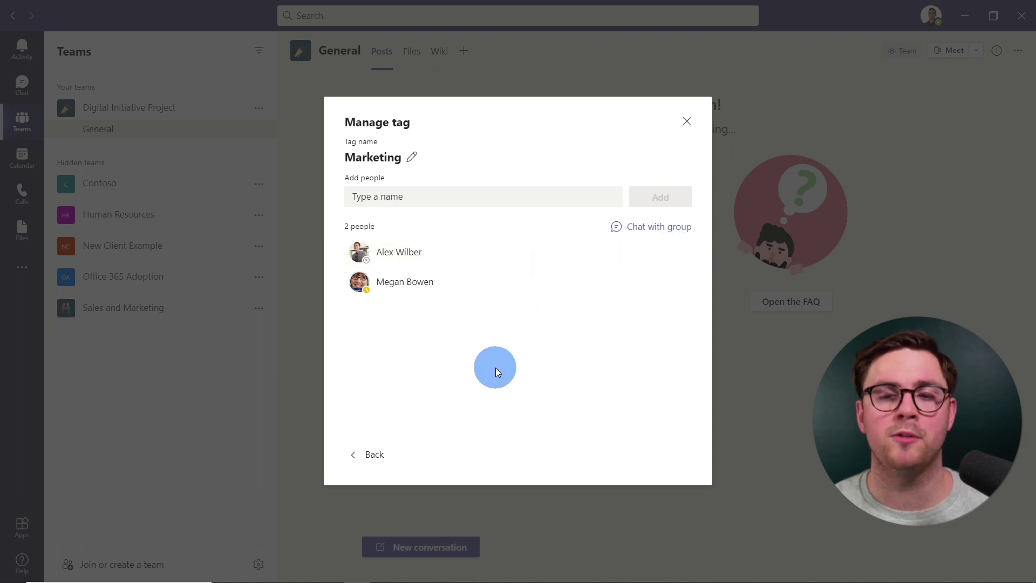
pyautogui.click(644, 231)
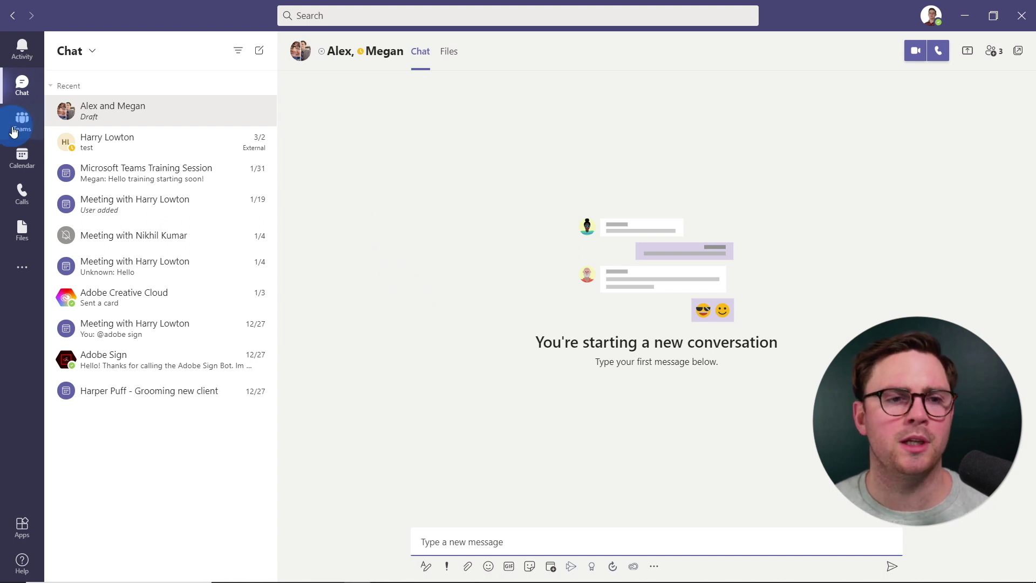
# Open the management page of the Digital Initiative Project team and expand Members and guests to review their assigned tags.
pyautogui.hotkey('ctrl', '3')
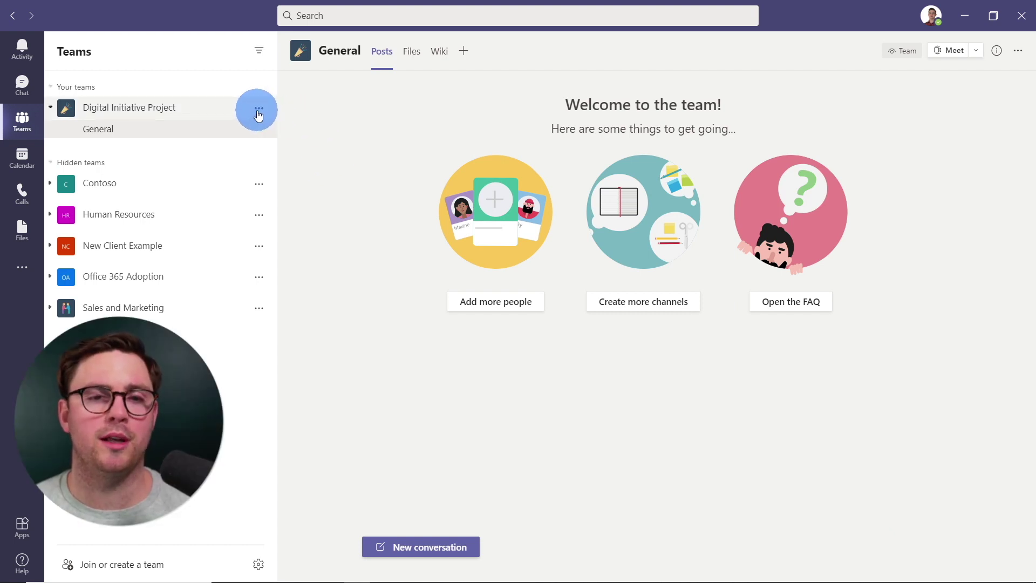
pyautogui.click(258, 111)
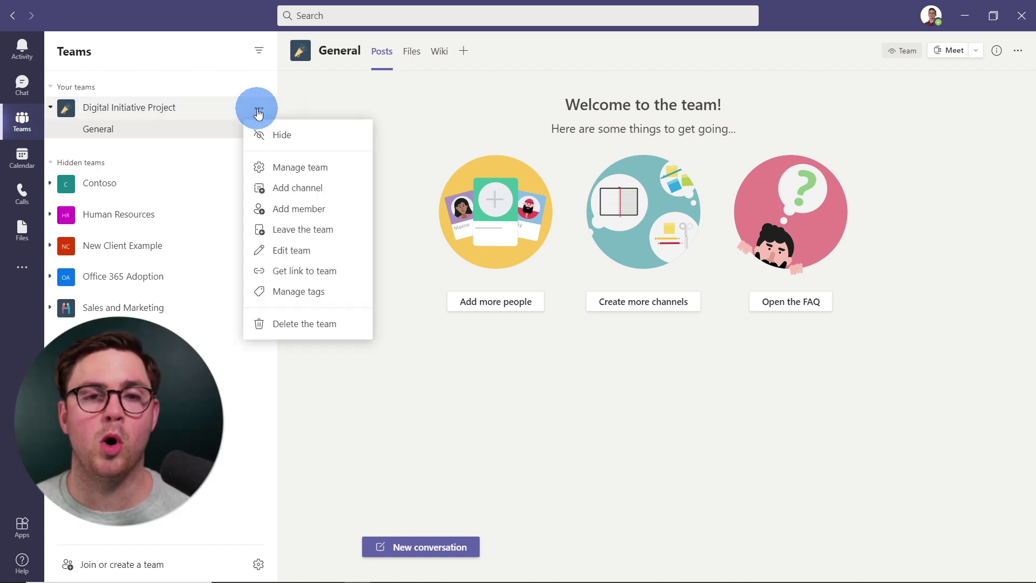
pyautogui.click(294, 169)
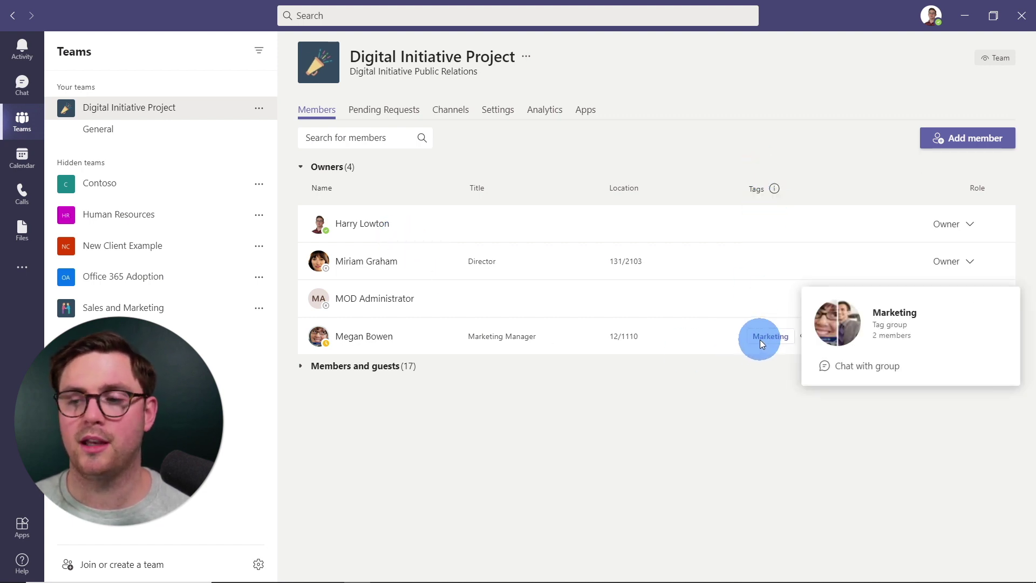
pyautogui.click(302, 370)
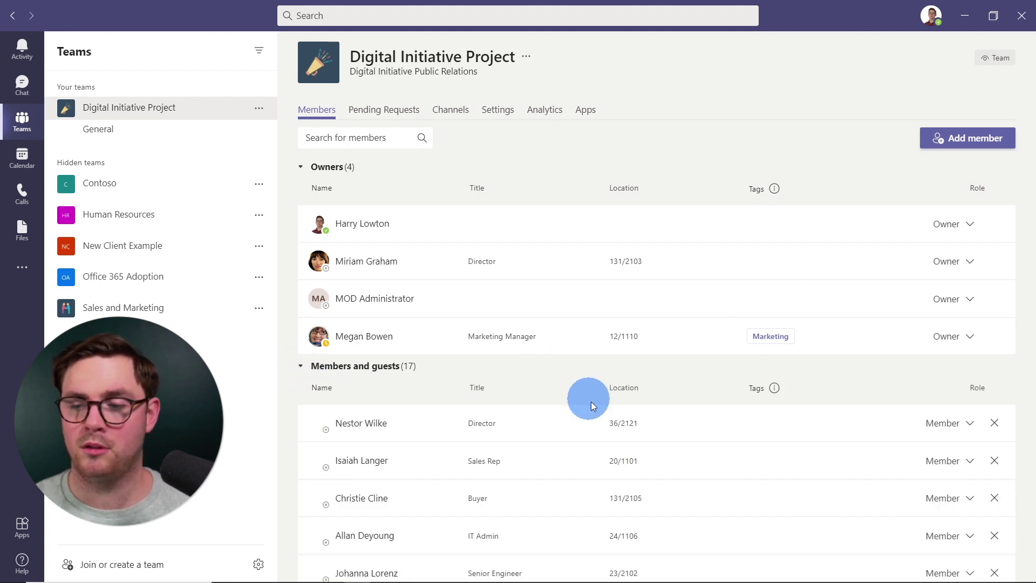
pyautogui.scroll(-3, 594, 402)
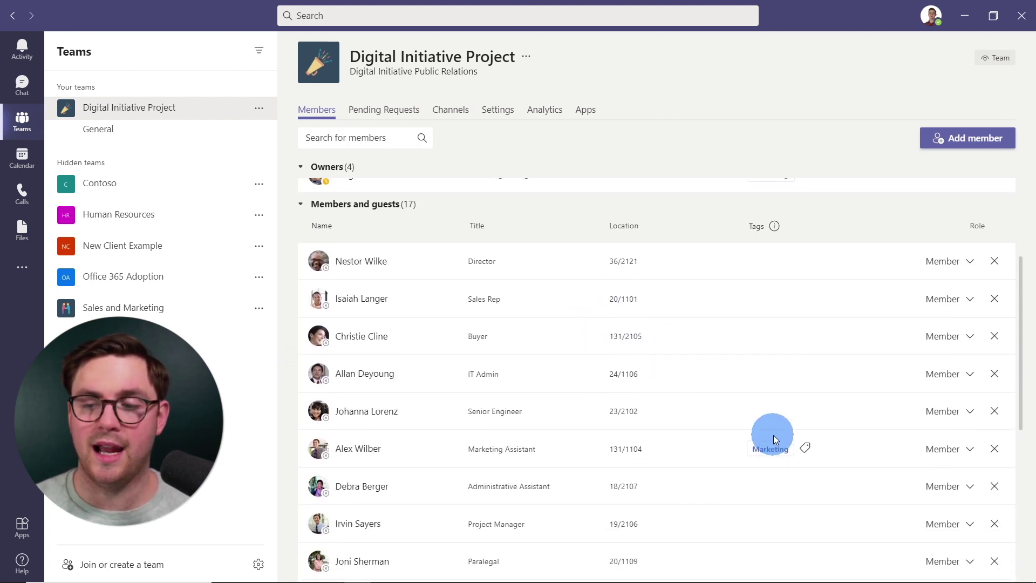
pyautogui.scroll(2, 681, 375)
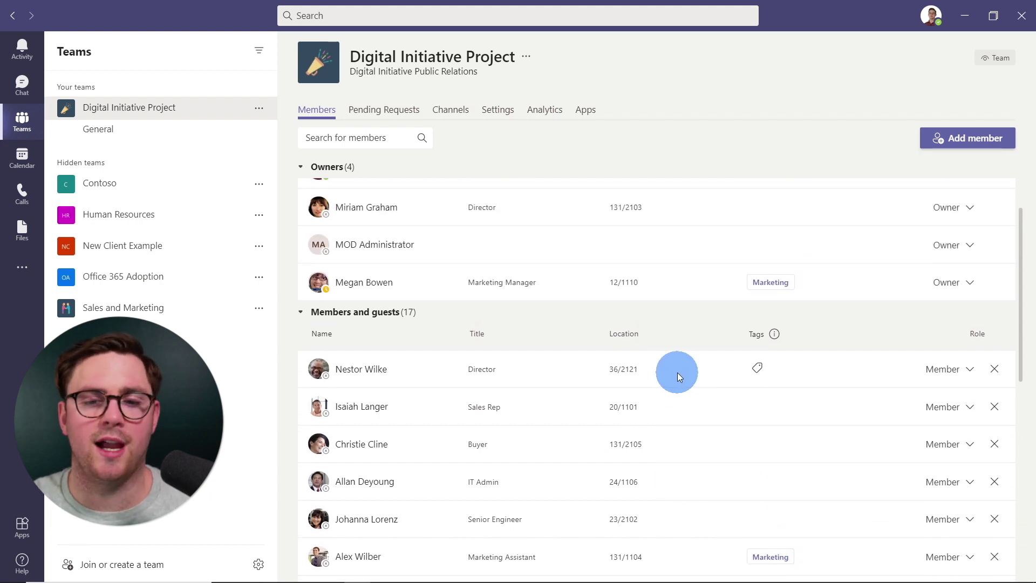
# Create a new Sales tag directly from the team's member list for the member with the title Sales Rep.
pyautogui.moveTo(364, 410)
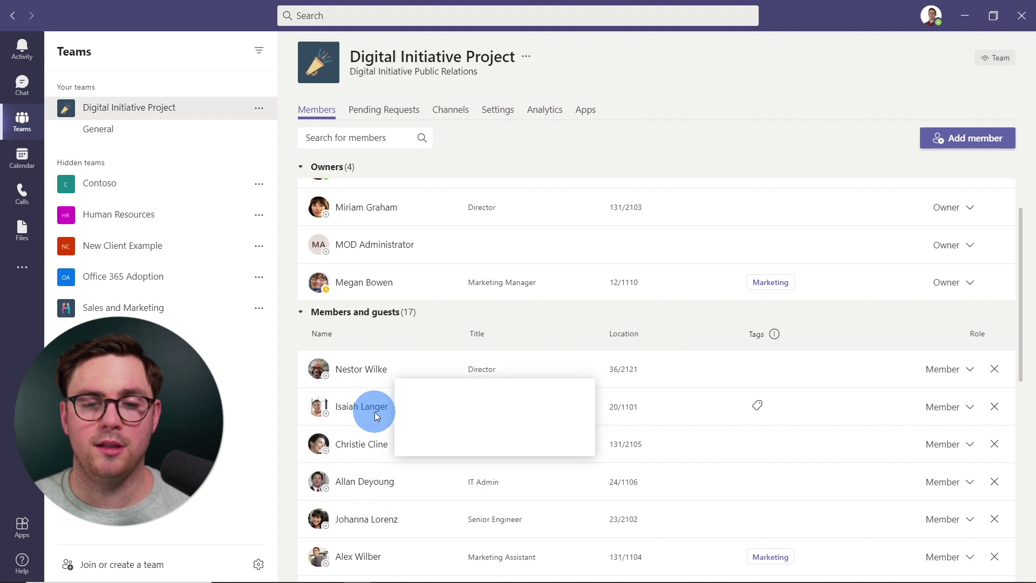
pyautogui.click(759, 407)
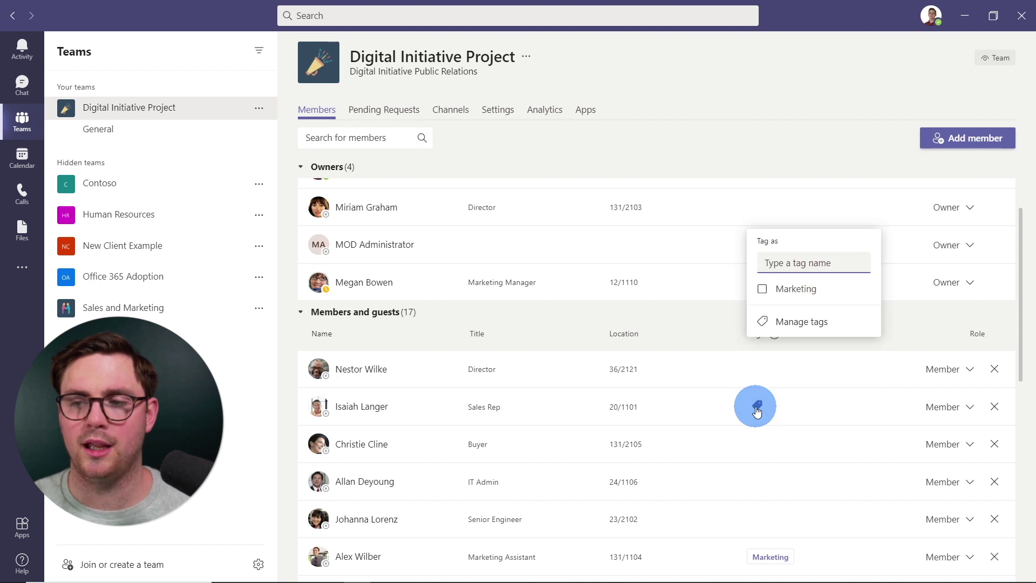
pyautogui.click(770, 291)
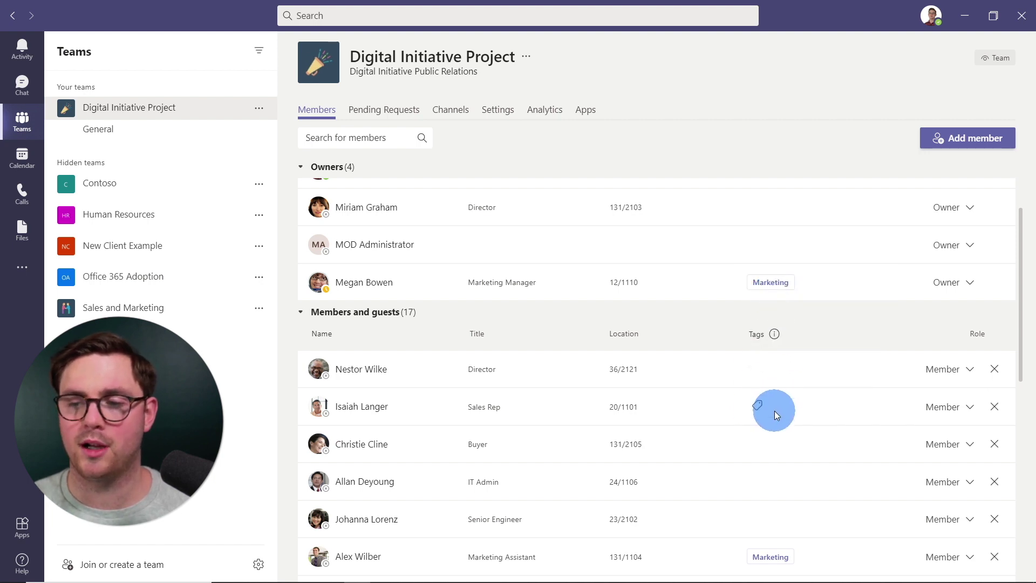
pyautogui.click(760, 410)
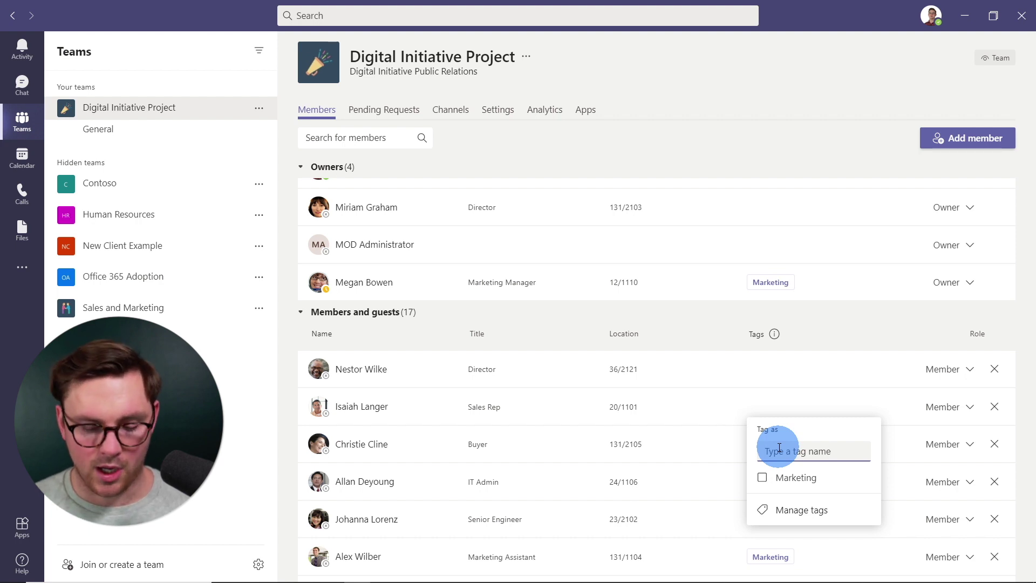
pyautogui.write('Sales')
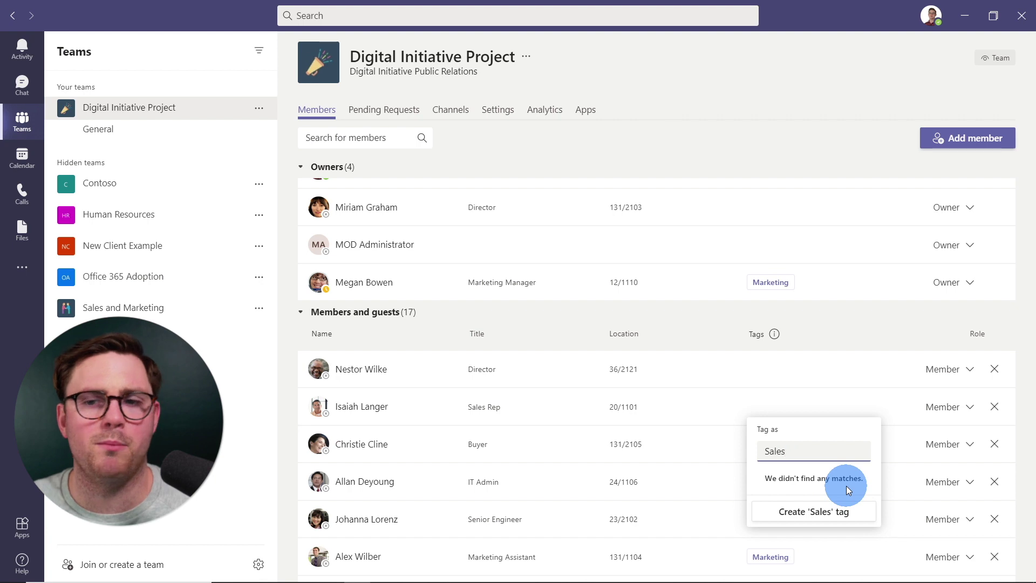
pyautogui.click(851, 513)
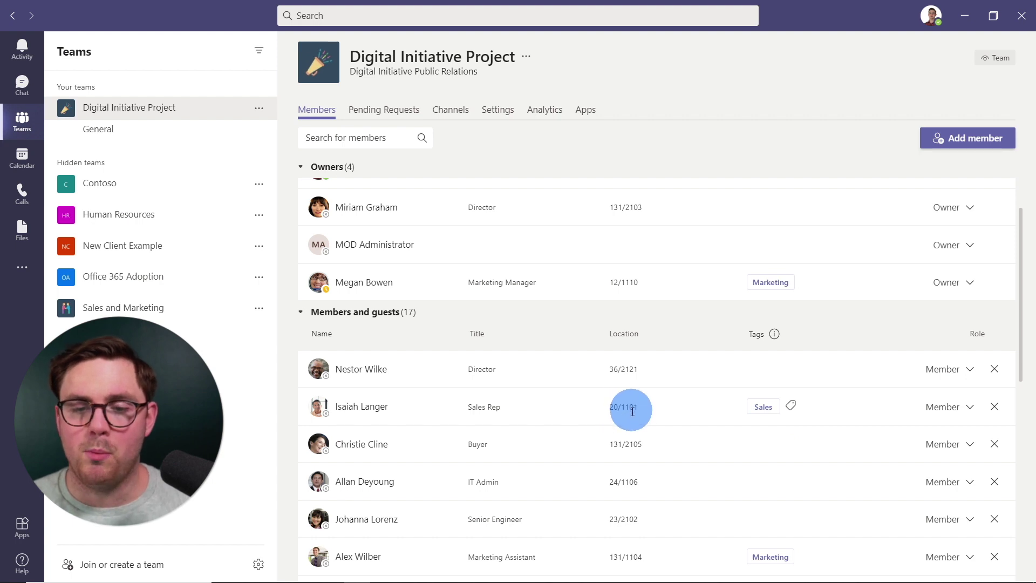
# Apply the existing Sales tag to the member with the title Buyer in the team's member list.
pyautogui.moveTo(763, 447)
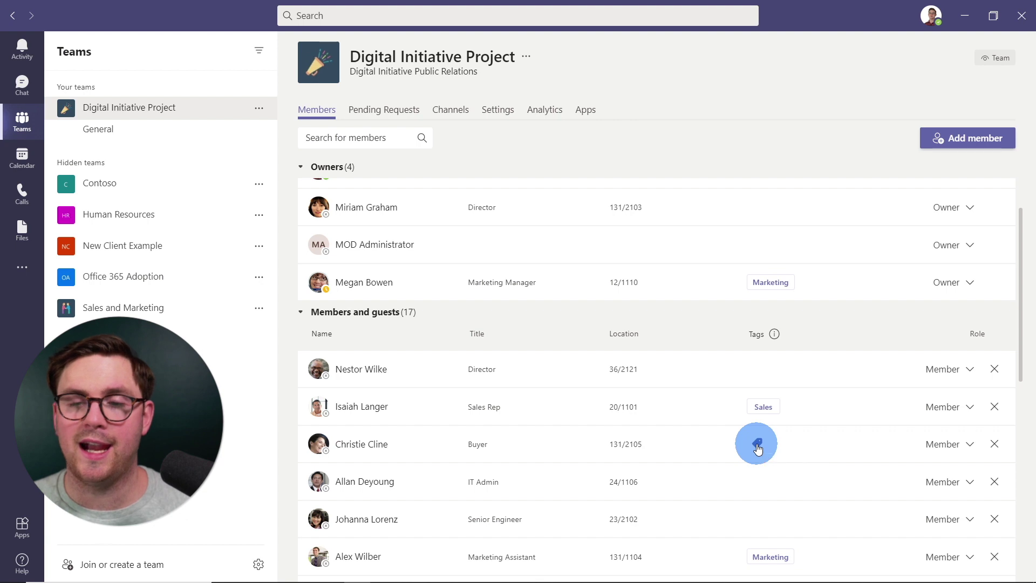
pyautogui.click(757, 447)
pyautogui.click(762, 387)
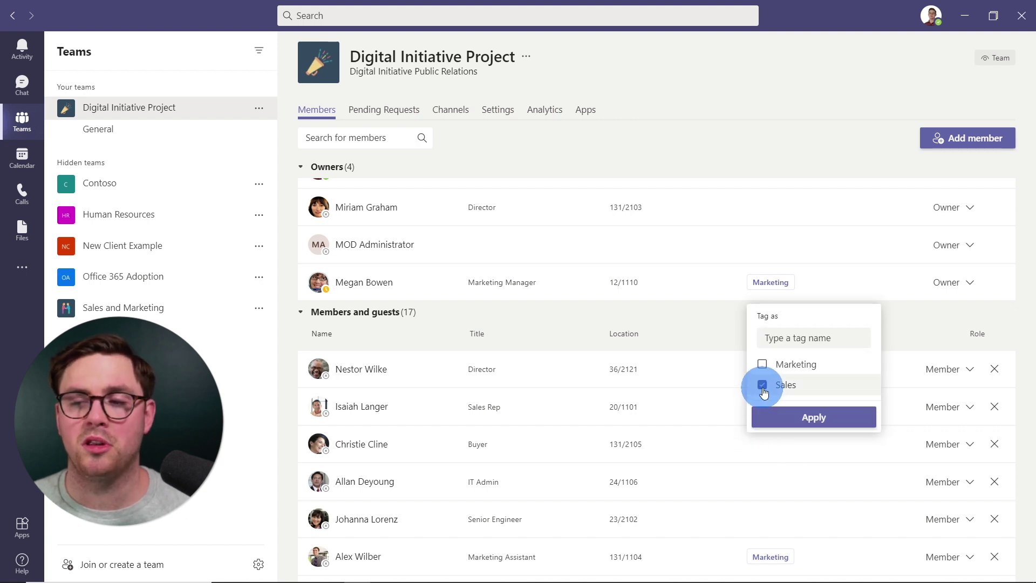
pyautogui.click(783, 420)
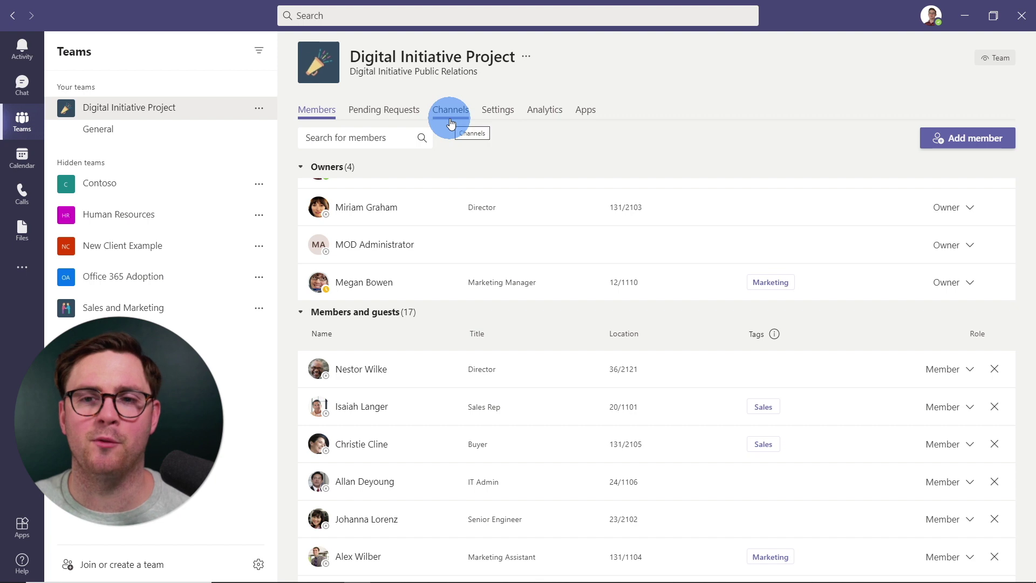
# Open the Digital Initiative Project team's tag settings and review the options for who can manage tags.
pyautogui.click(489, 113)
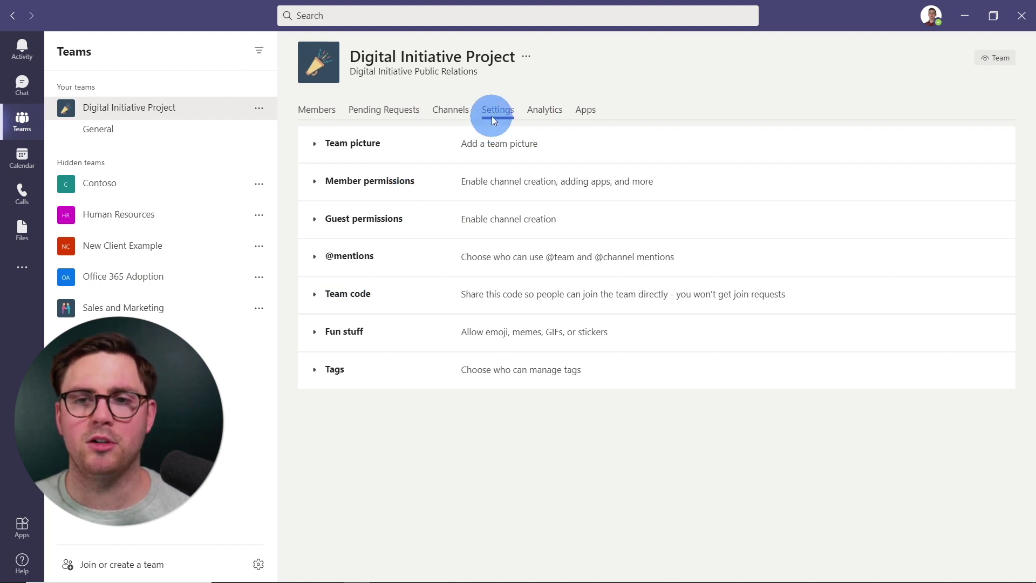
pyautogui.click(312, 372)
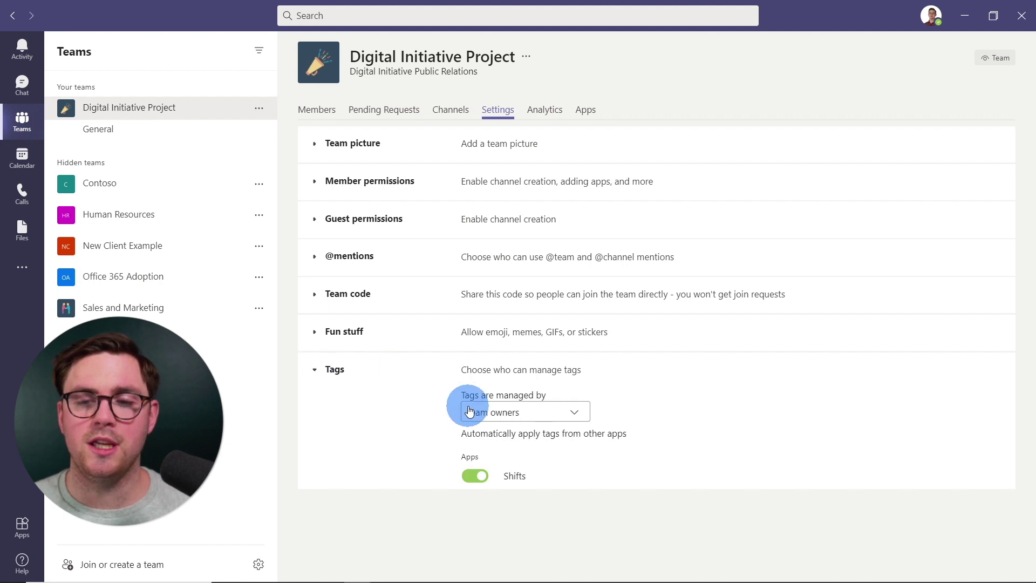
pyautogui.click(588, 411)
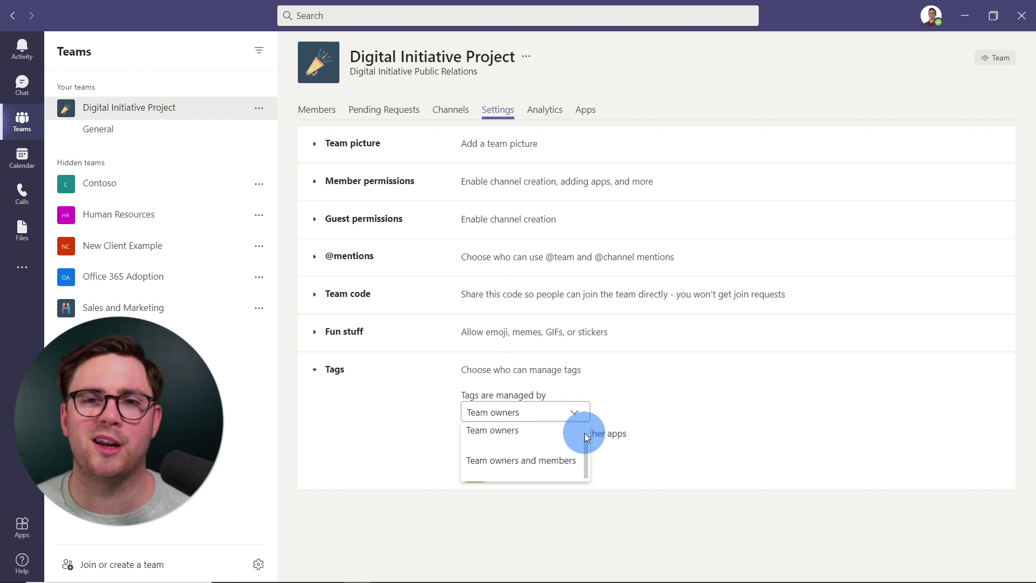
pyautogui.click(418, 430)
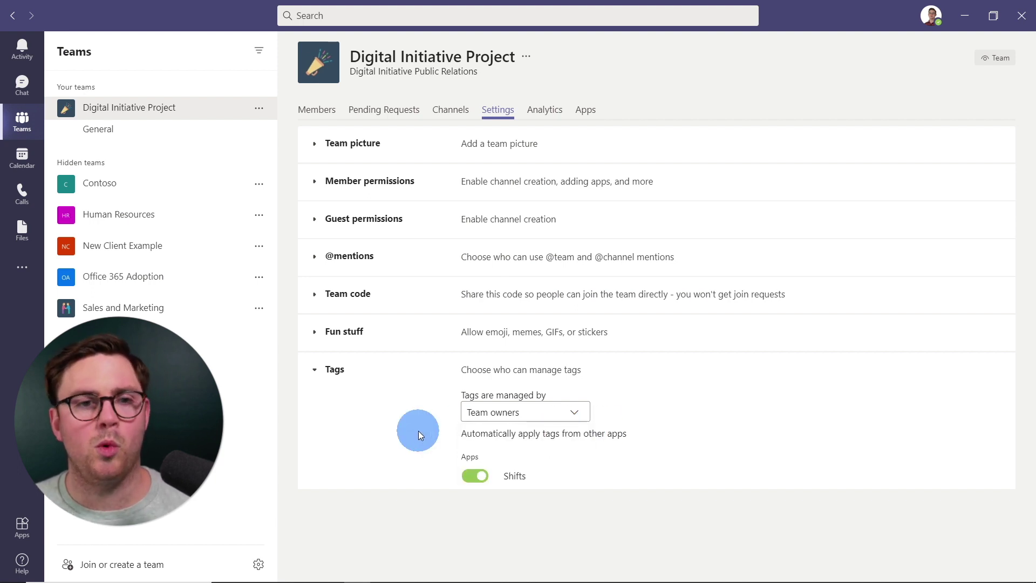
# Open the General channel of the Digital Initiative Project team and start a new conversation.
pyautogui.click(142, 135)
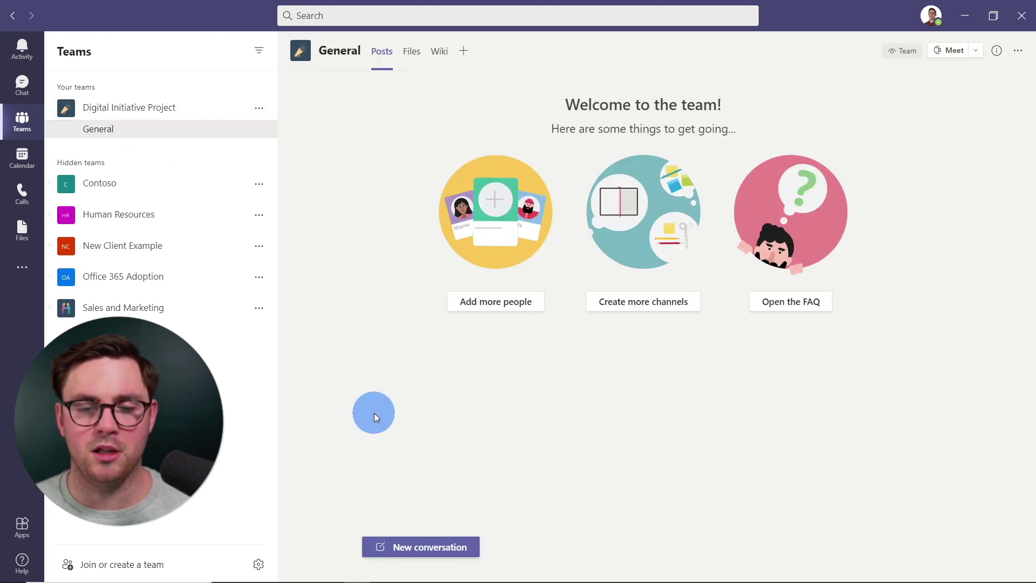
pyautogui.click(406, 548)
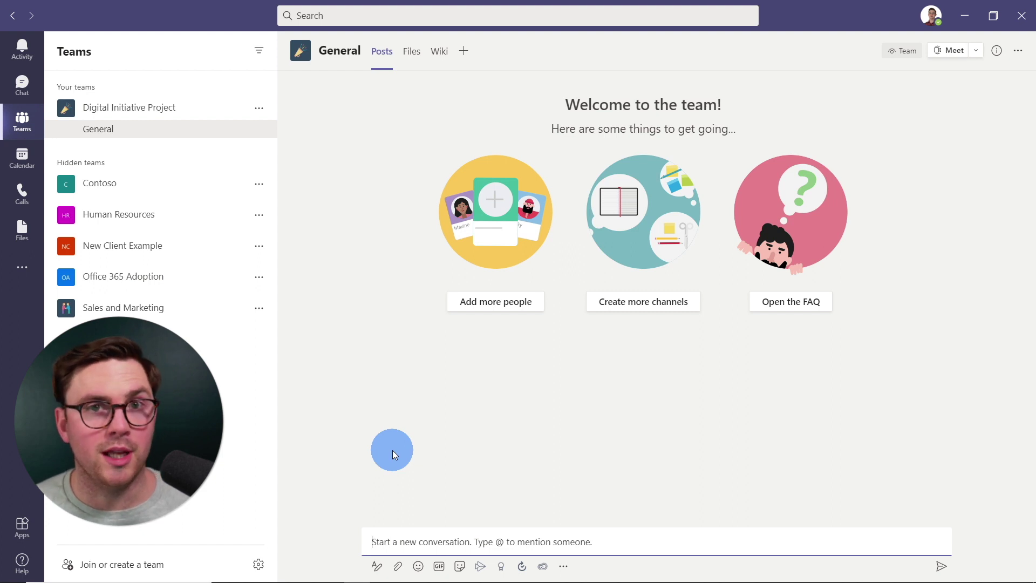
pyautogui.write('@meg')
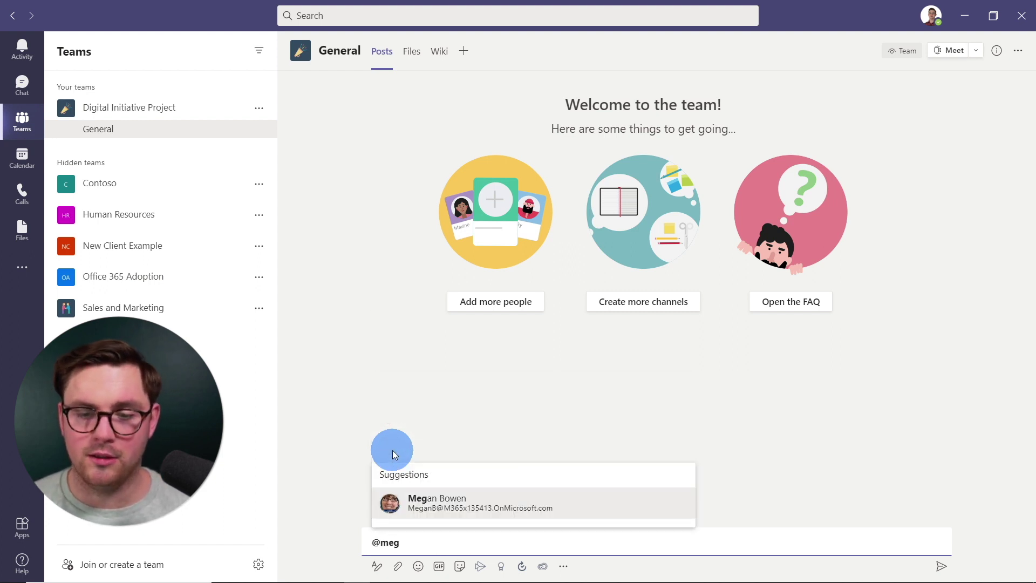
pyautogui.press('Return')
pyautogui.write('@')
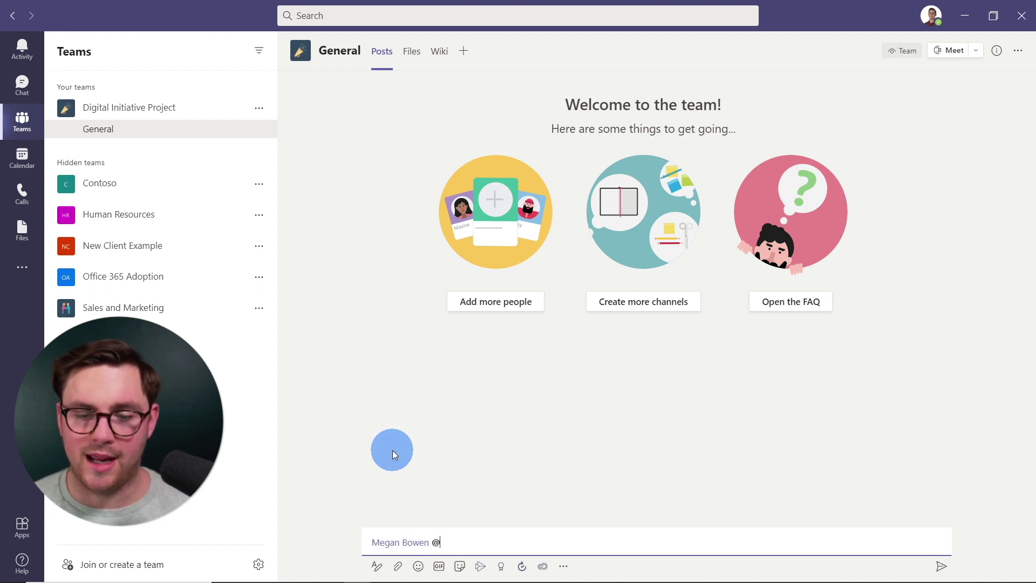
pyautogui.write('alex')
pyautogui.press('Return')
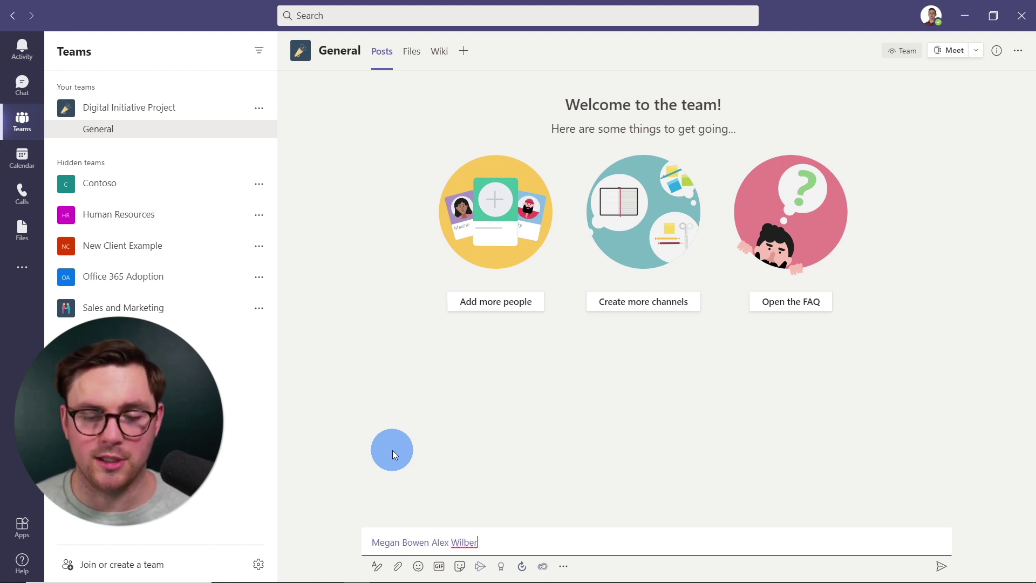
pyautogui.hotkey('ctrl', 'a')
pyautogui.press('BackSpace')
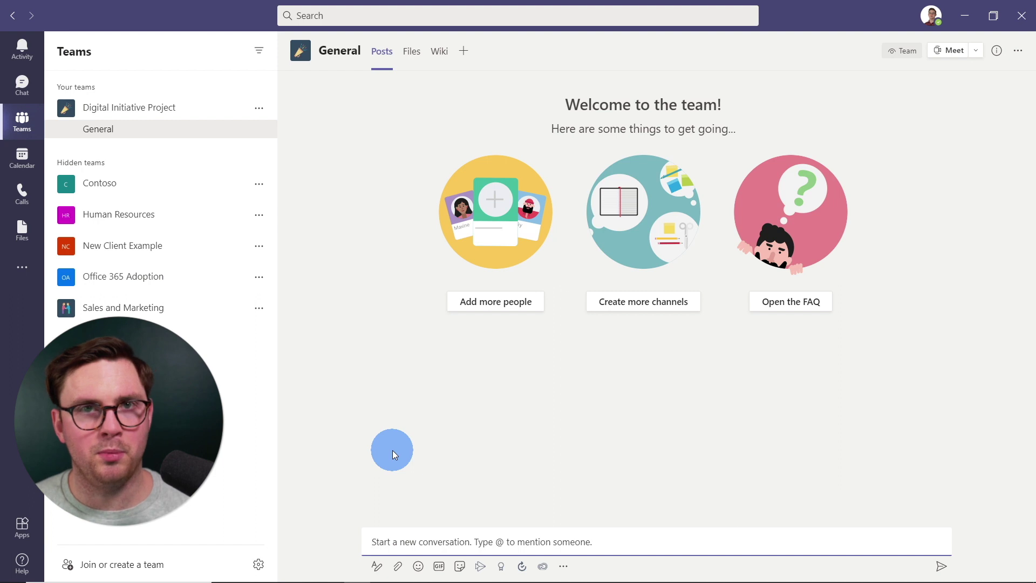
# Mention the Marketing tag in the new conversation, add "are we ready for the new press release?", and post the message.
pyautogui.write('@')
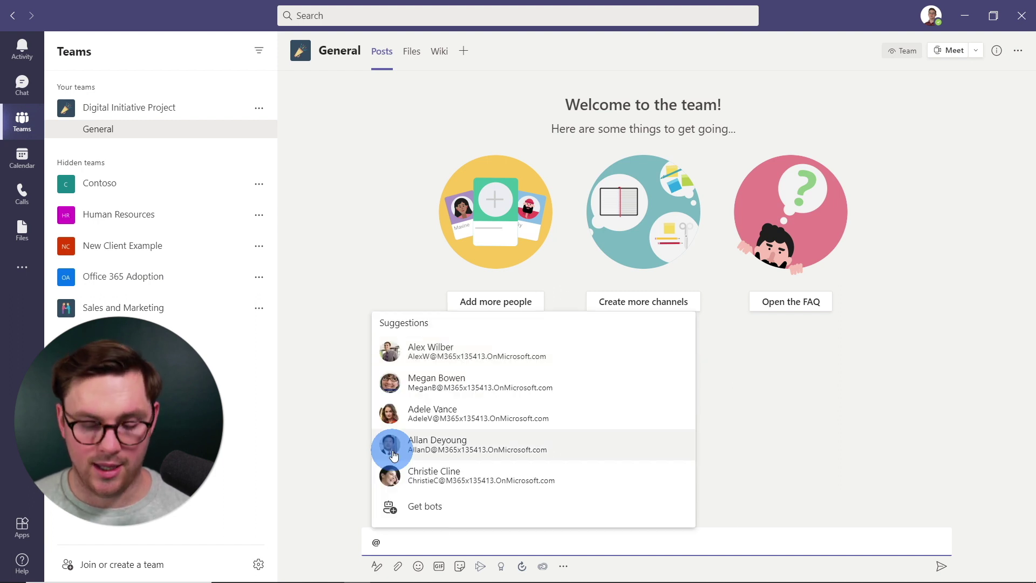
pyautogui.write('mark')
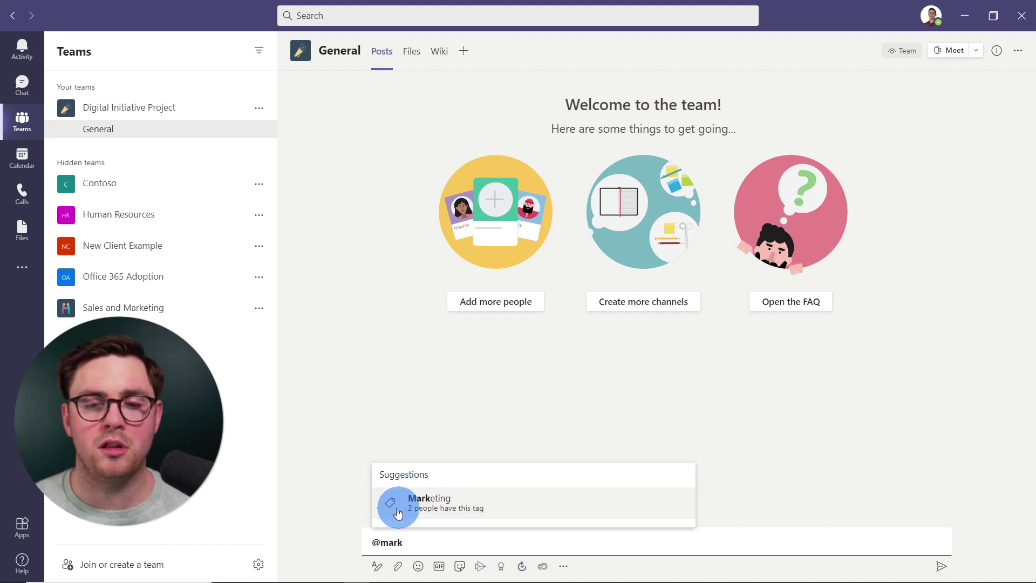
pyautogui.click(533, 517)
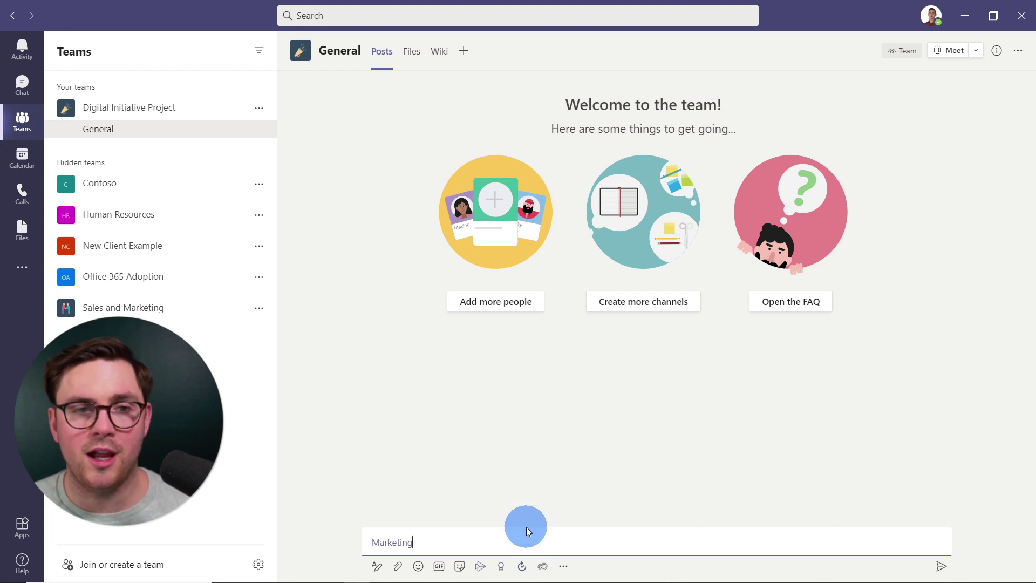
pyautogui.write('are ')
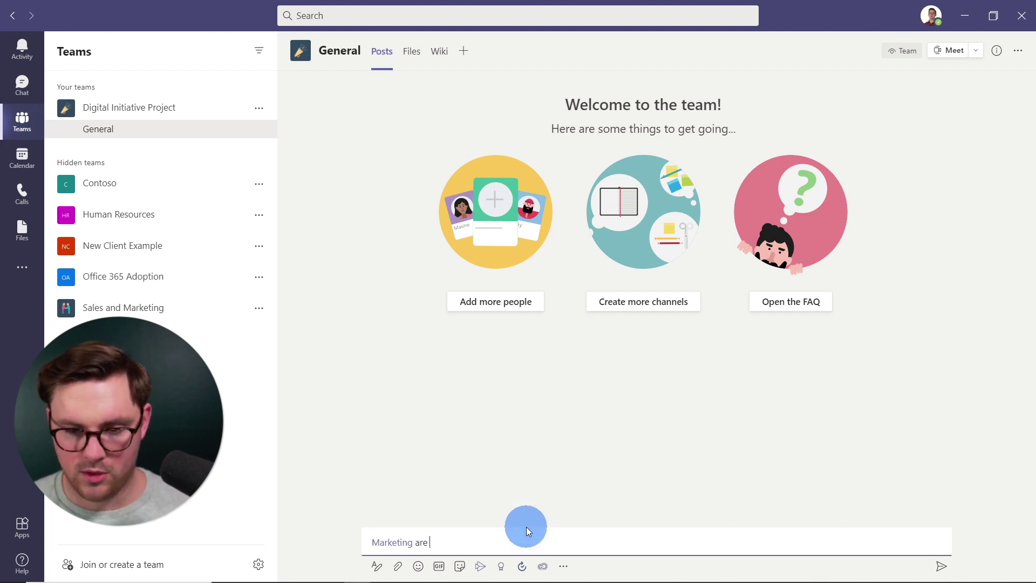
pyautogui.write('we ready ')
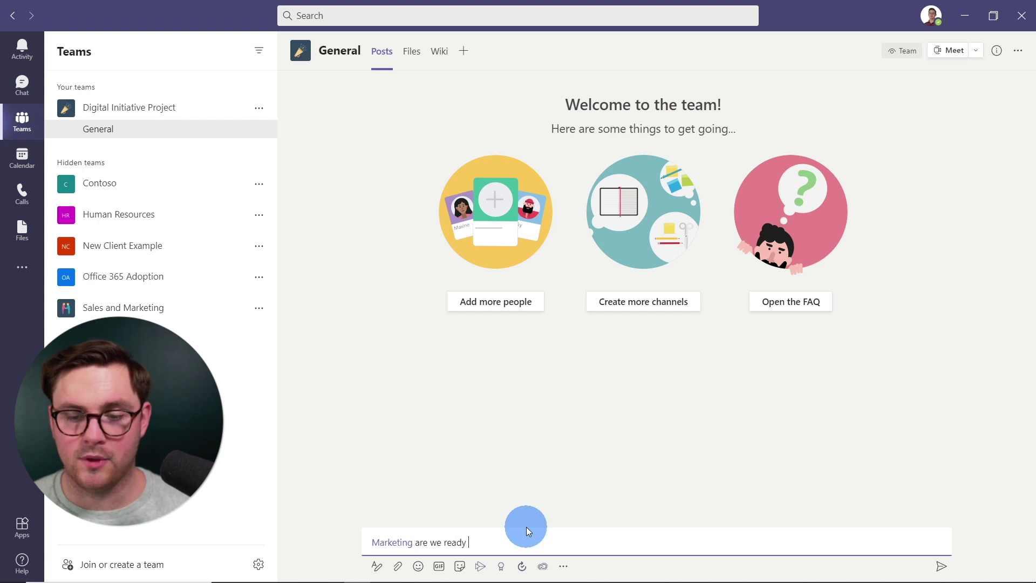
pyautogui.write('for the new press ')
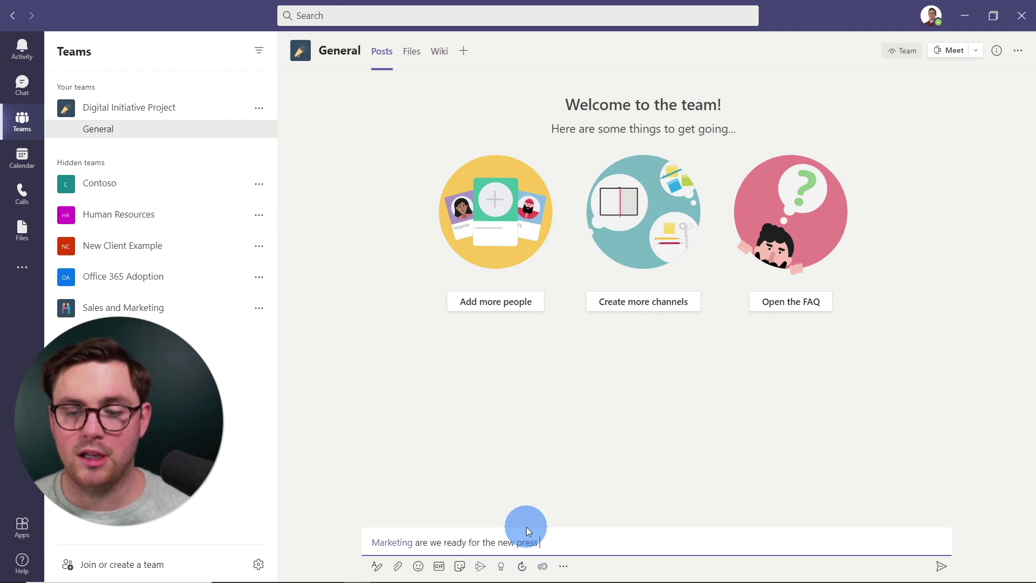
pyautogui.write('release?')
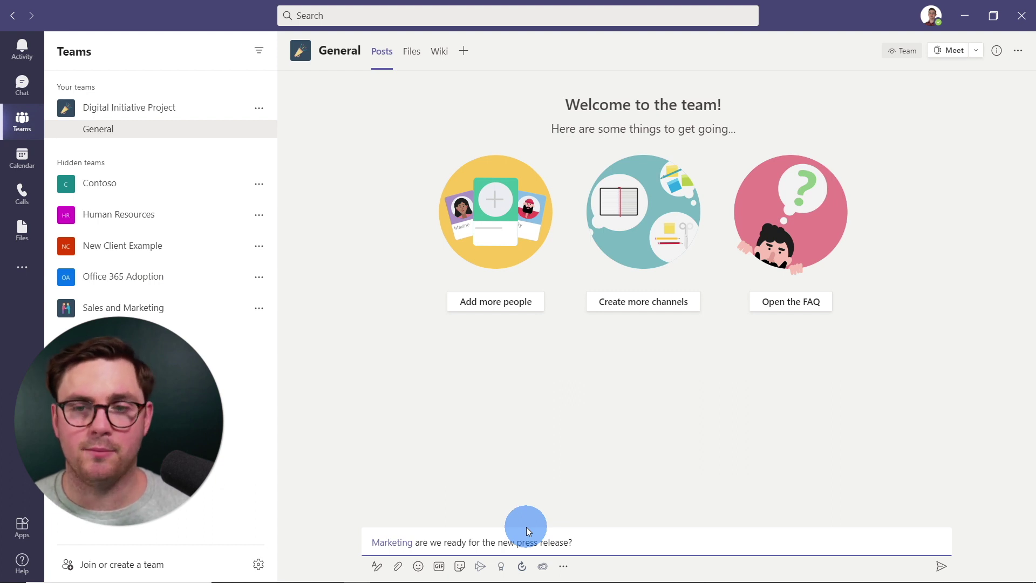
pyautogui.press('Return')
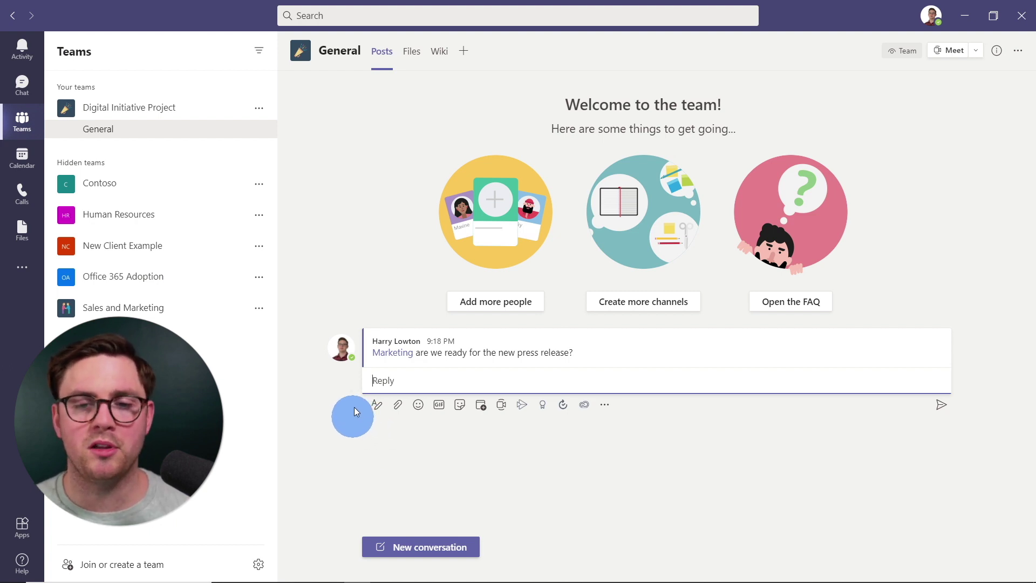
# Switch to the tagged Marketing member's Microsoft Teams session in the browser and check the activity feed for the tag mention.
pyautogui.moveTo(378, 360)
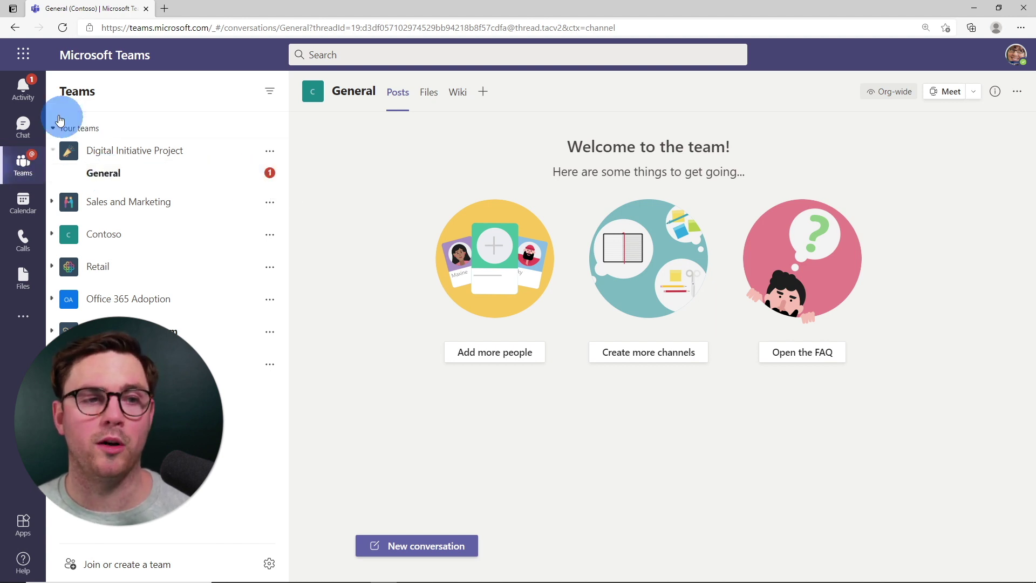
pyautogui.click(30, 98)
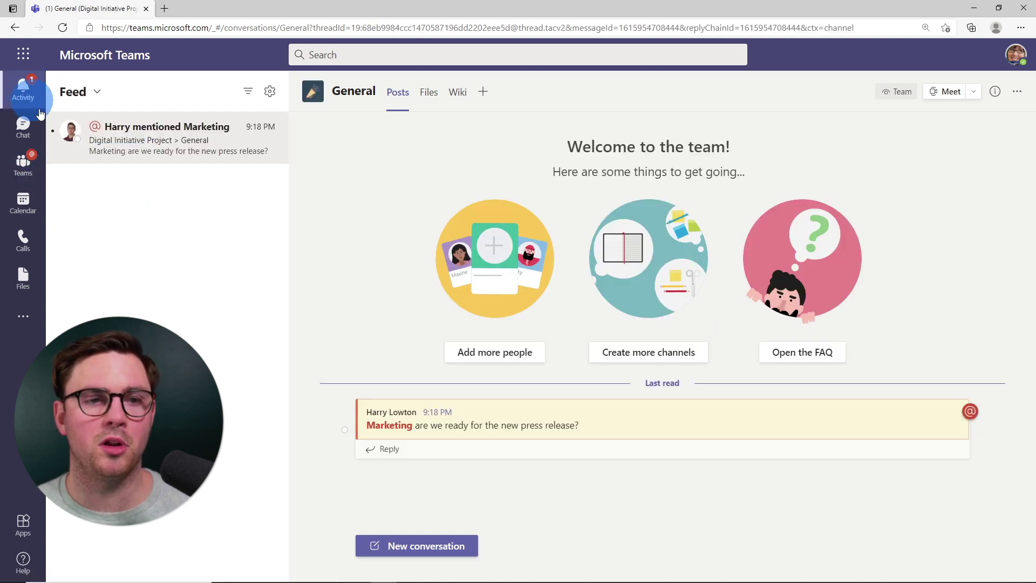